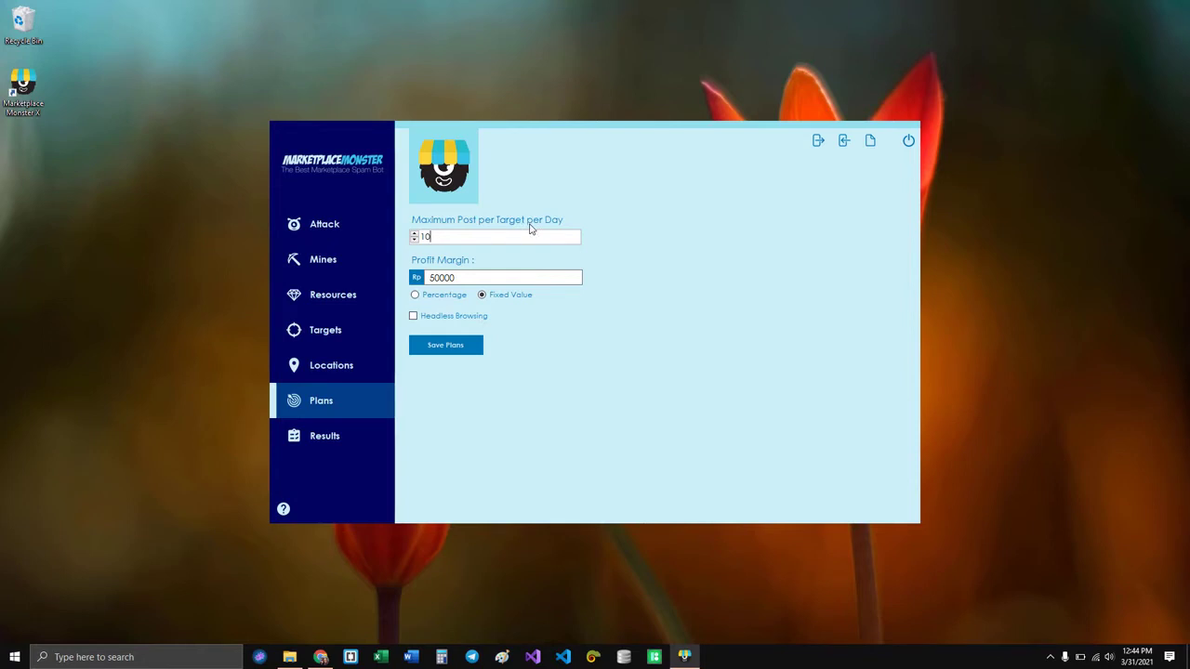
Open the targets list and select the saved account's row.
{"action": "left_click", "coordinate": [360, 327]}
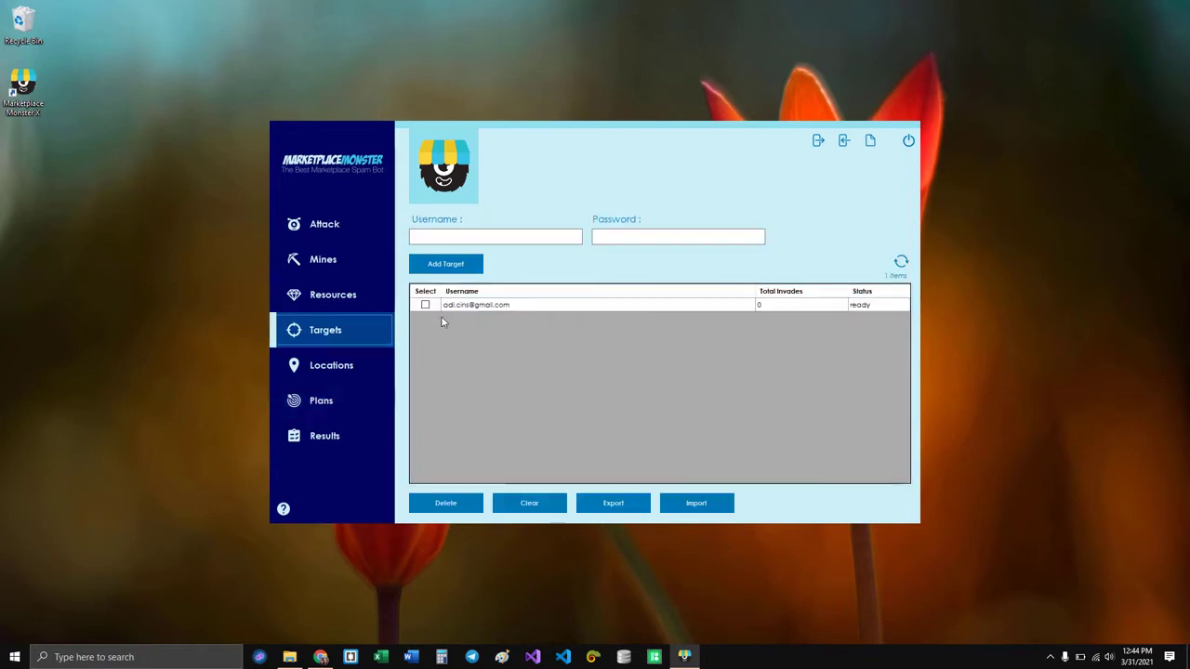
{"action": "left_click", "coordinate": [490, 308]}
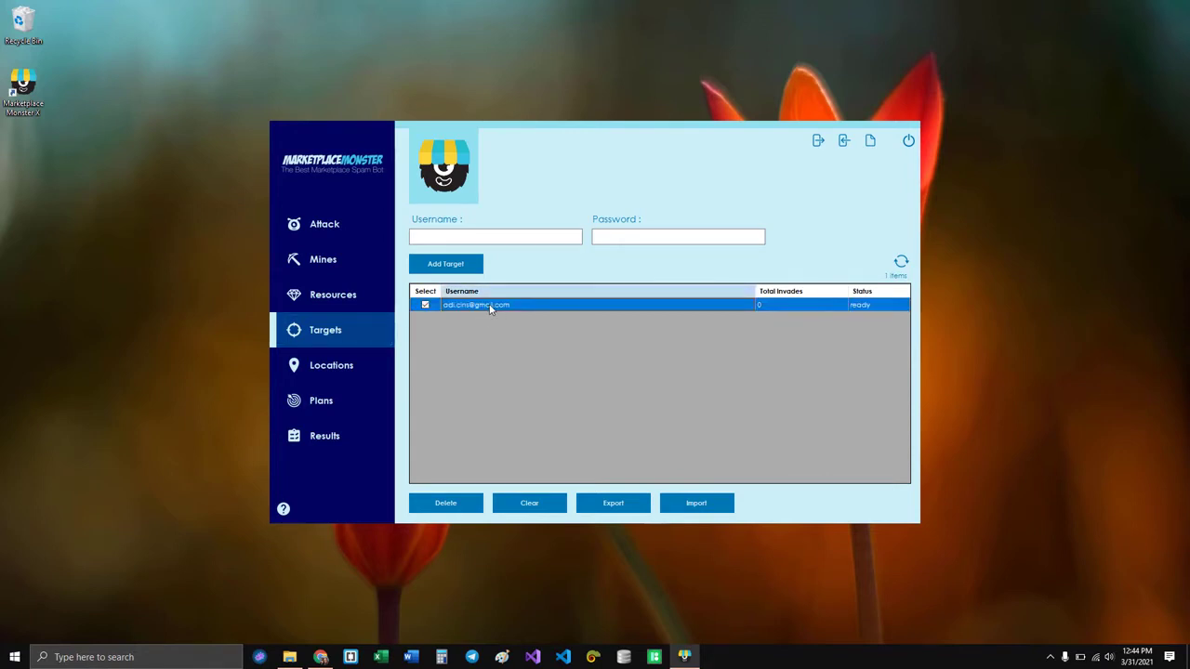
Try out other values for the maximum posts per target per day in the plan settings.
{"action": "left_click", "coordinate": [340, 401]}
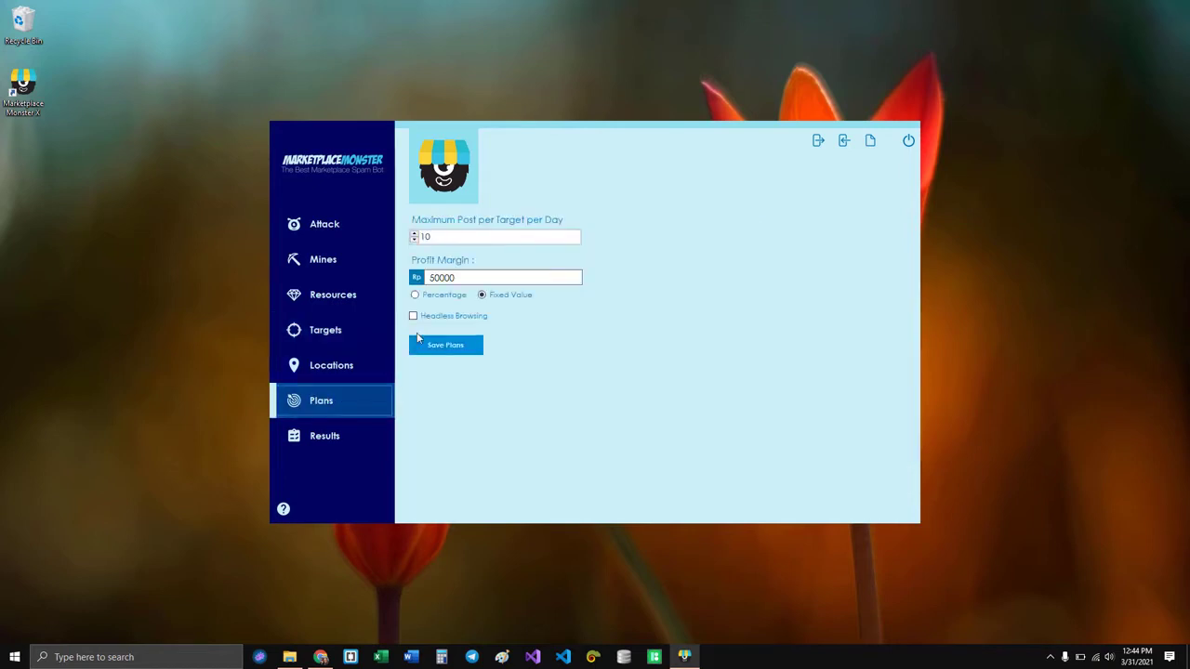
{"action": "left_click", "coordinate": [449, 240]}
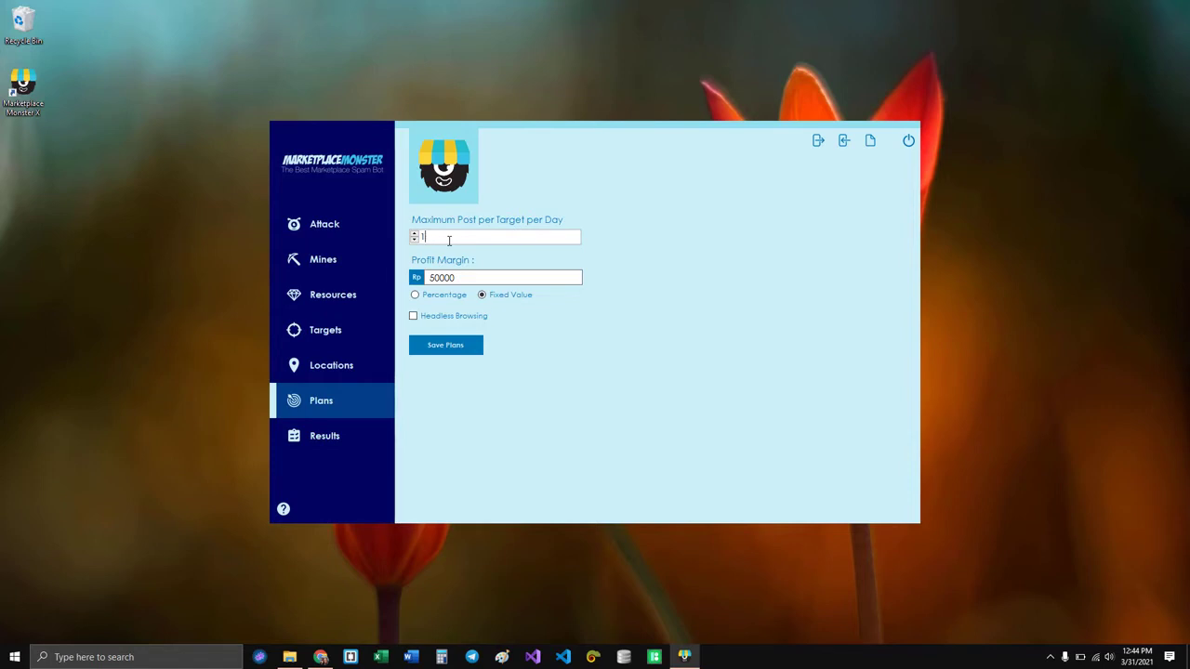
{"action": "type", "text": "0"}
{"action": "type", "text": "0"}
{"action": "left_click", "coordinate": [415, 234]}
Go back to the targets list and mark the saved account to review its status.
{"action": "left_click", "coordinate": [325, 327]}
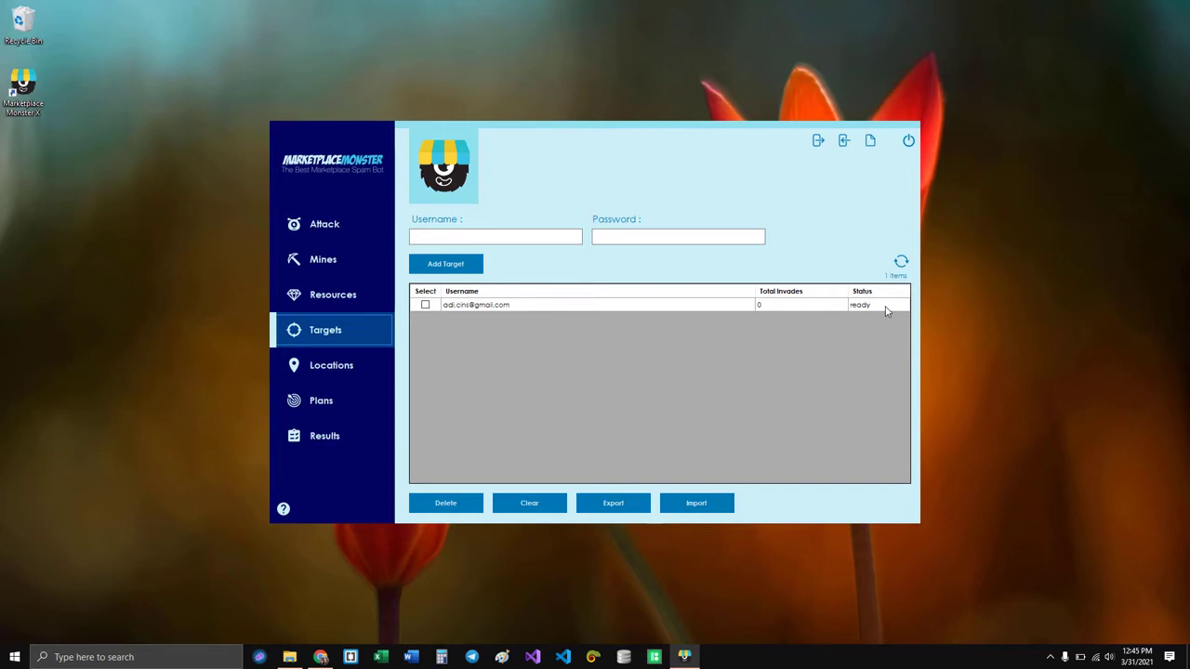
{"action": "left_click", "coordinate": [619, 305]}
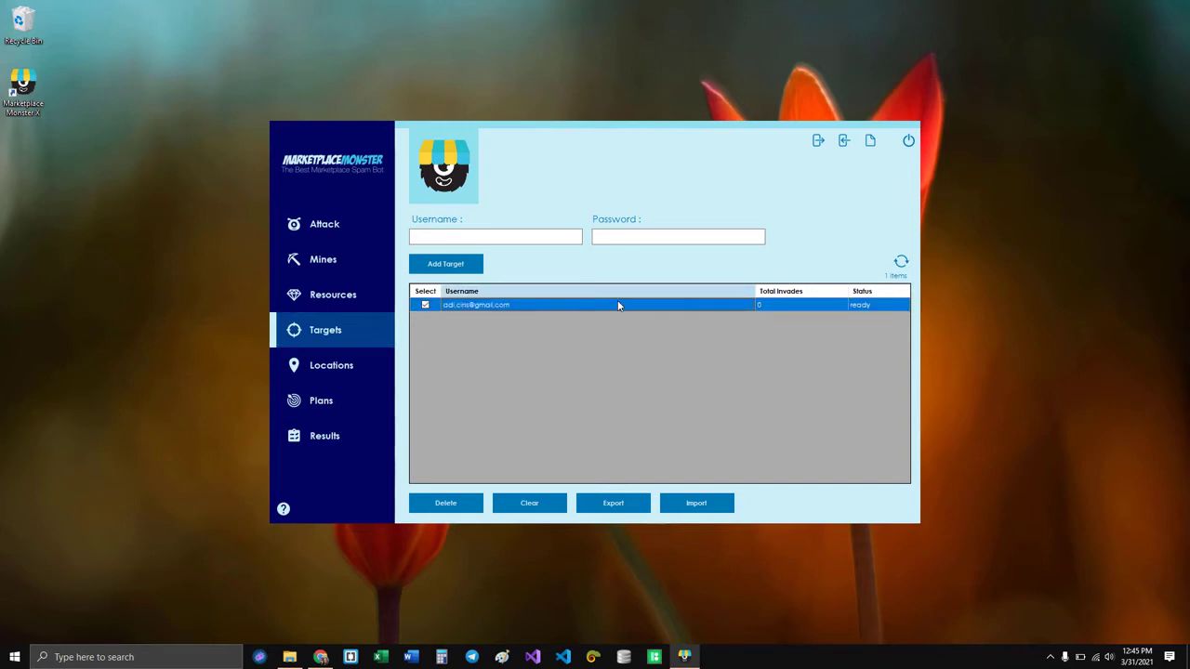
Set the maximum posts per target per day to 100 in the plan settings.
{"action": "left_click", "coordinate": [331, 402]}
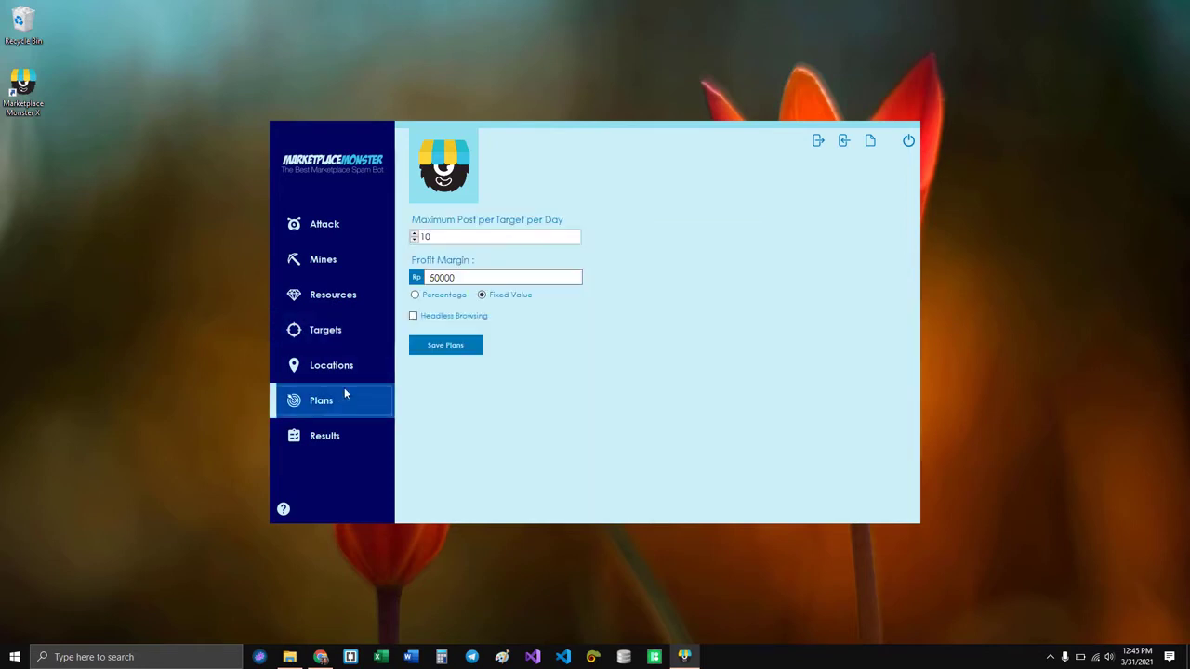
{"action": "left_click", "coordinate": [455, 236]}
{"action": "type", "text": "0"}
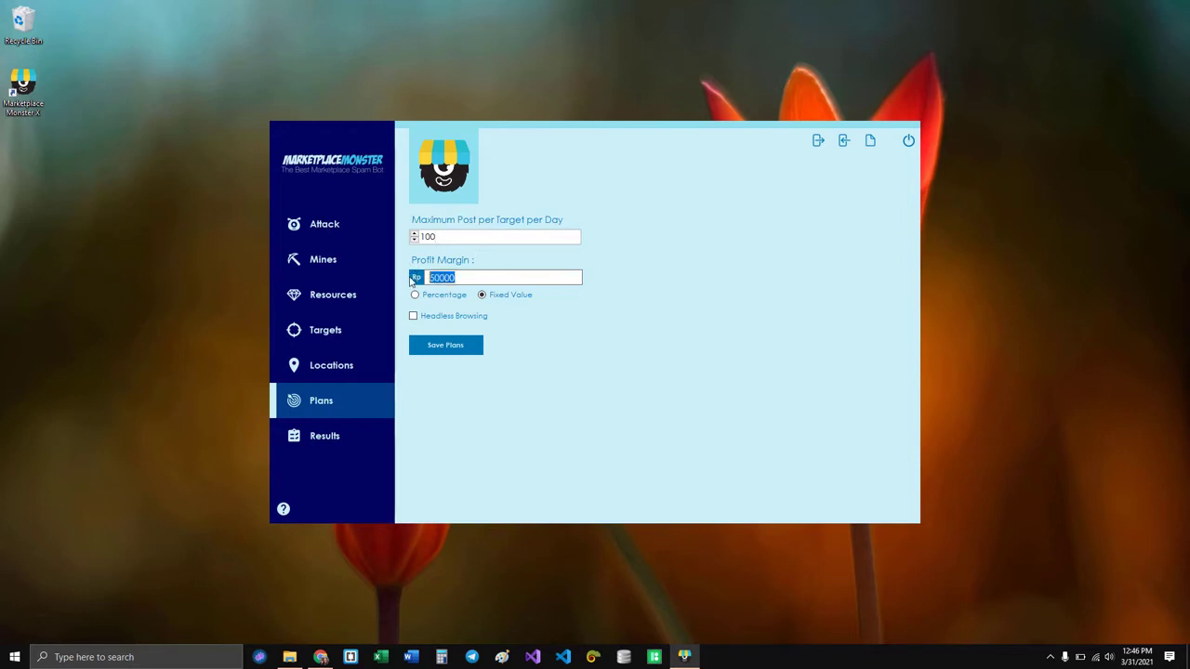
Review the resource prices, marking Sarung Tangan Sepeda Motor Half Finger and XABA Cover Bag FOREST 13-18 Liter.
{"action": "left_click", "coordinate": [332, 295]}
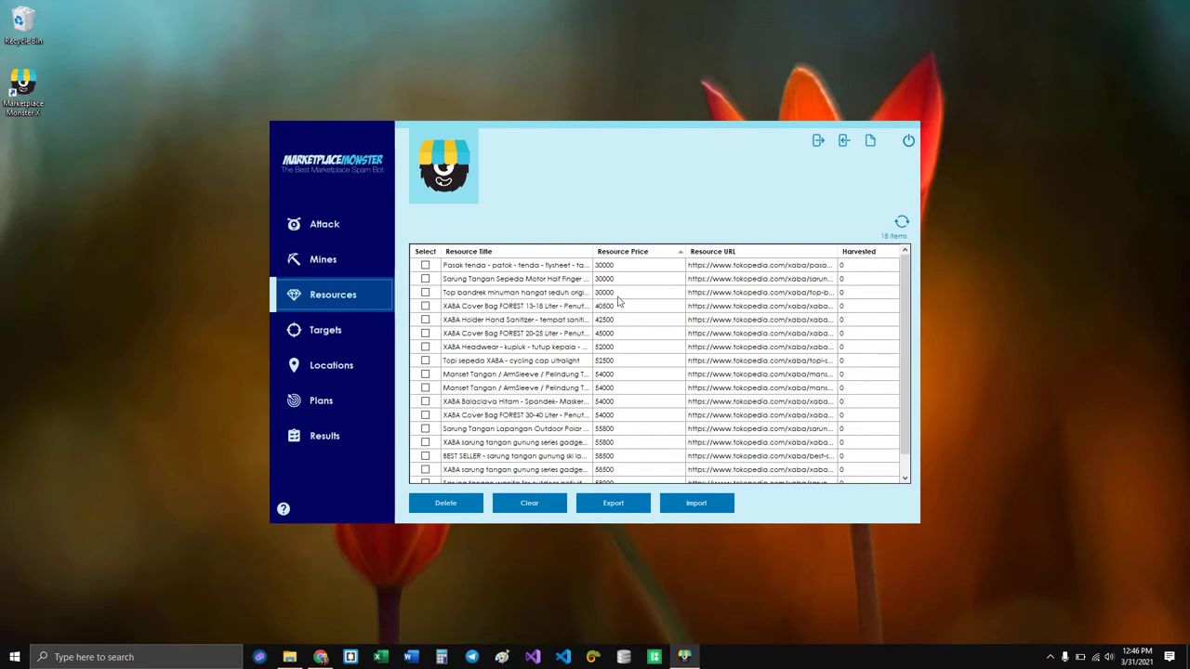
{"action": "left_click", "coordinate": [613, 278]}
{"action": "left_click", "coordinate": [617, 306]}
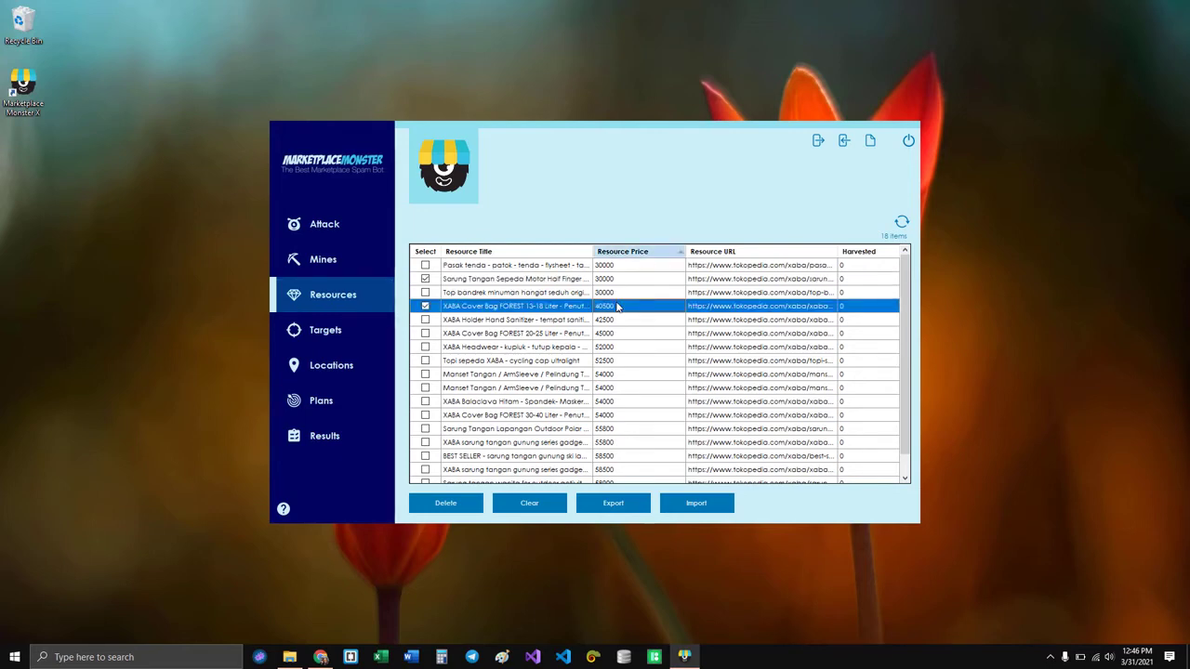
Switch the plan's profit margin to Percentage and set it to 200.
{"action": "left_click", "coordinate": [345, 403]}
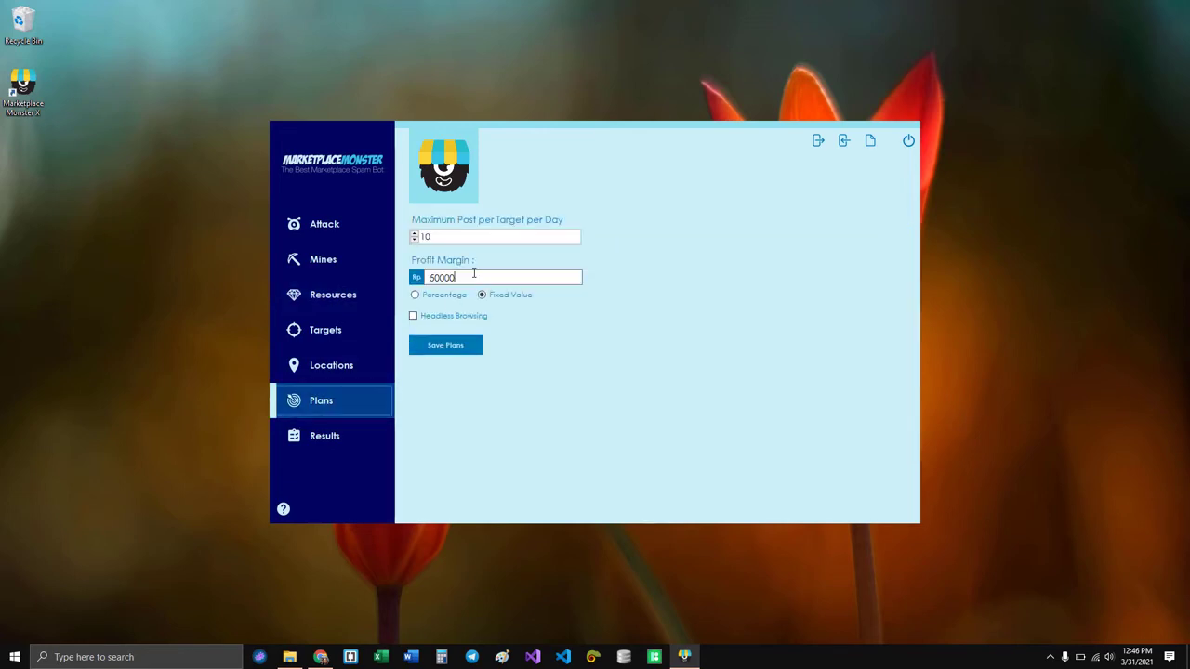
{"action": "left_click", "coordinate": [433, 295]}
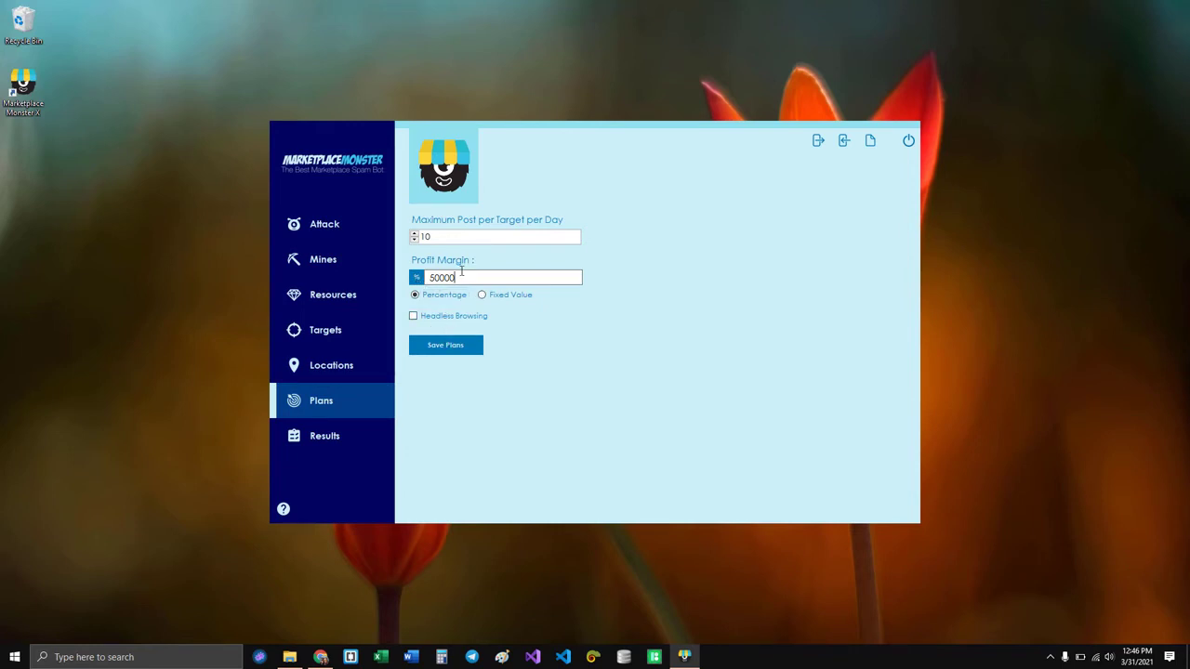
{"action": "left_click_drag", "start_coordinate": [458, 277], "coordinate": [411, 273]}
{"action": "type", "text": "200"}
{"action": "left_click_drag", "start_coordinate": [459, 279], "coordinate": [428, 277]}
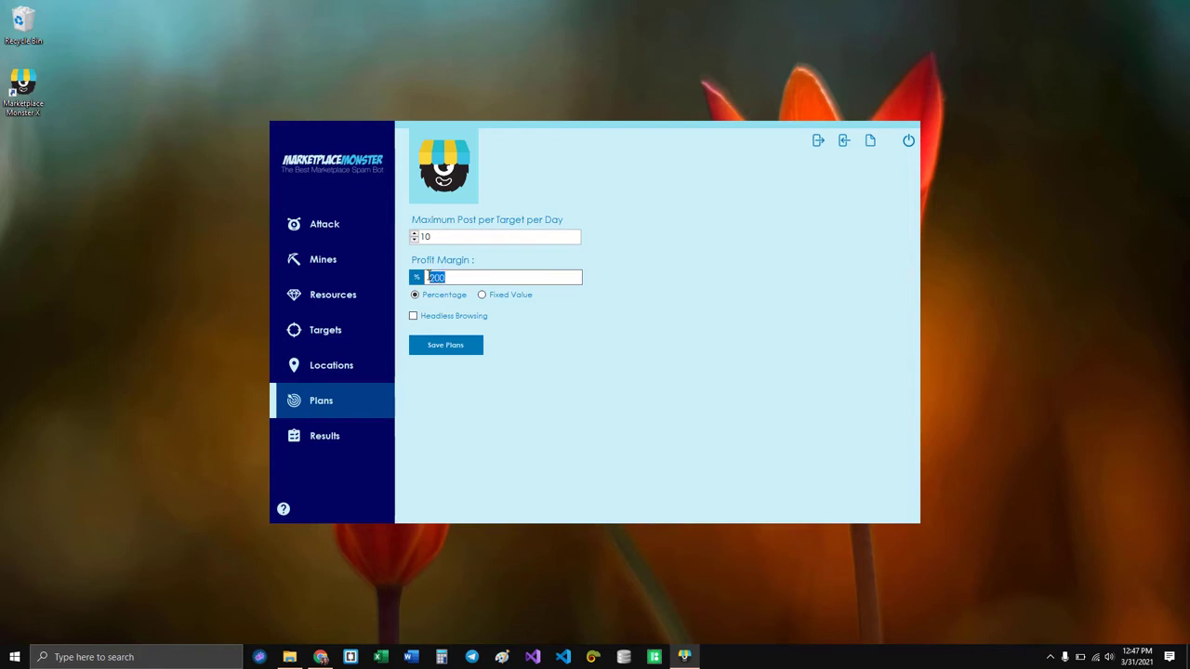
Toggle the profit margin type between Percentage and Fixed Value, ending on Fixed Value.
{"action": "left_click", "coordinate": [416, 296]}
{"action": "left_click", "coordinate": [482, 296]}
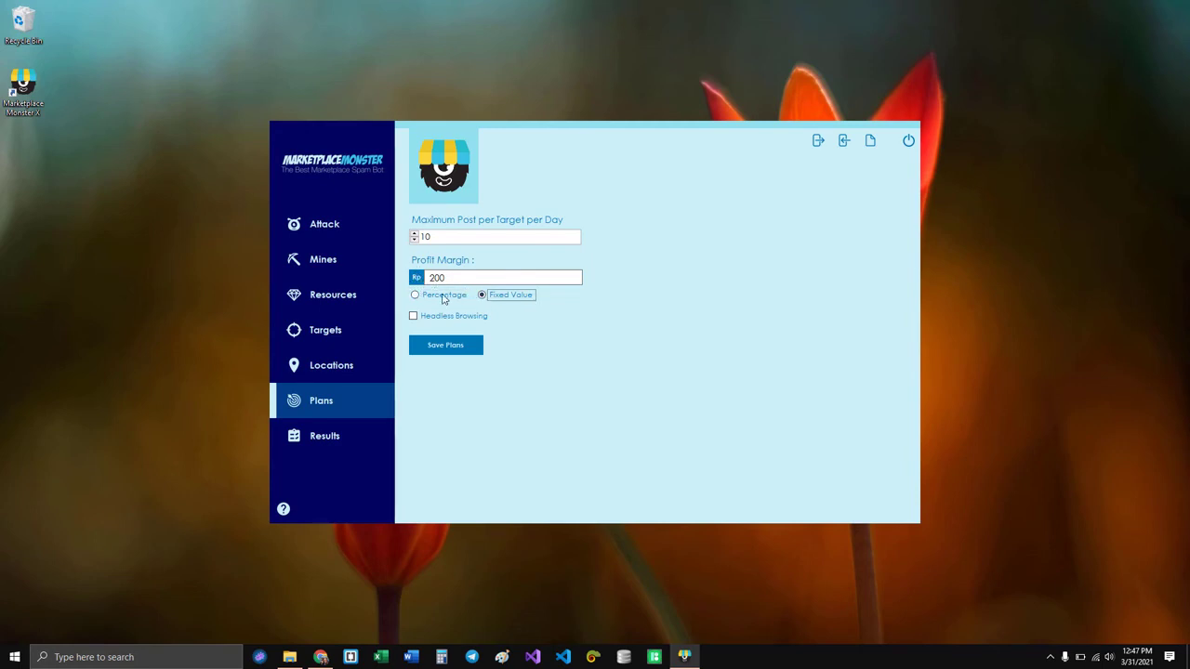
{"action": "left_click", "coordinate": [443, 295]}
{"action": "left_click", "coordinate": [485, 295]}
{"action": "left_click_drag", "start_coordinate": [461, 276], "coordinate": [424, 277]}
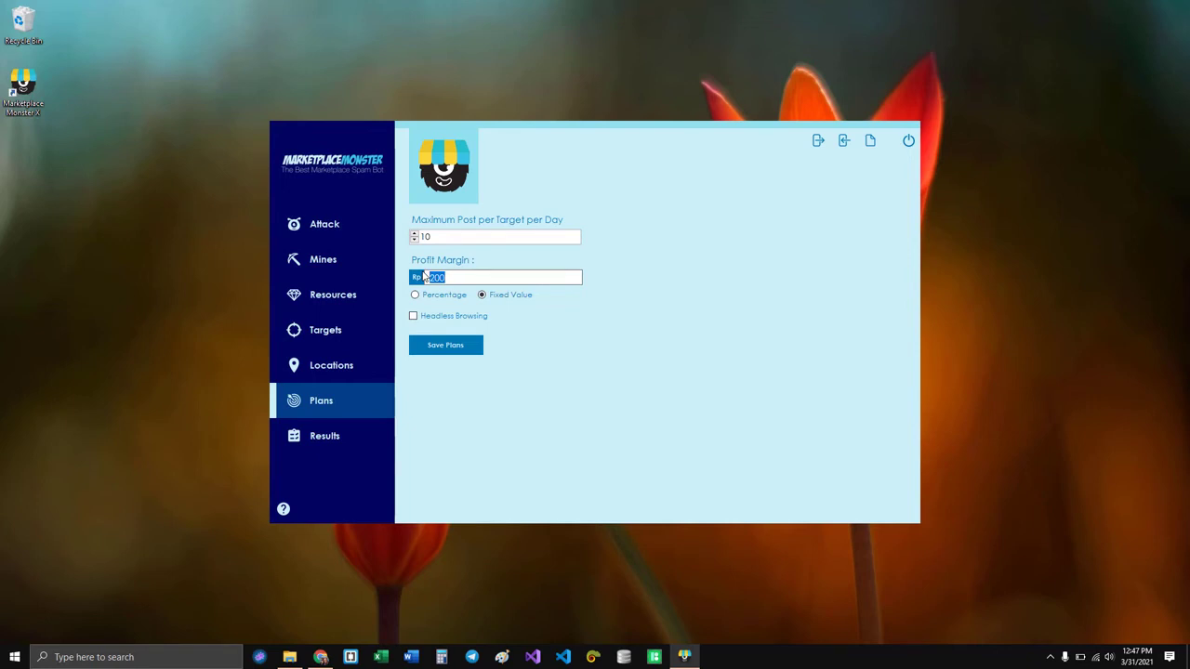
{"action": "key", "text": "Right"}
Examine the prices in the resources list by marking the first, fourth and ninth items.
{"action": "left_click", "coordinate": [362, 327]}
{"action": "left_click", "coordinate": [360, 295]}
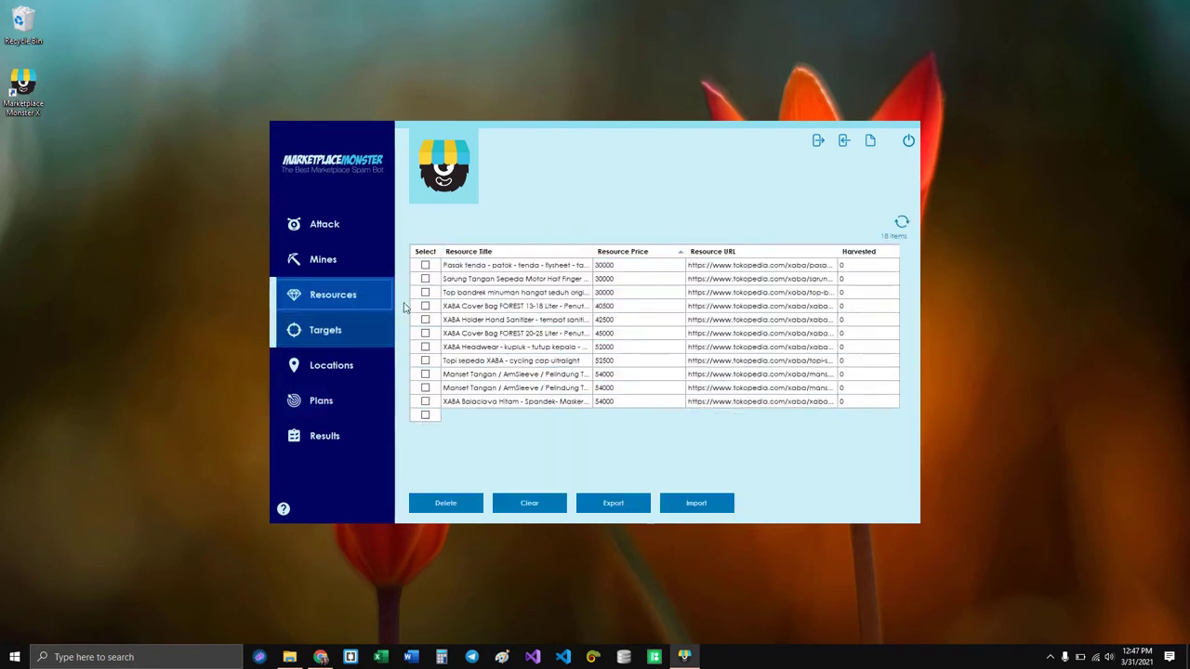
{"action": "left_click", "coordinate": [606, 266]}
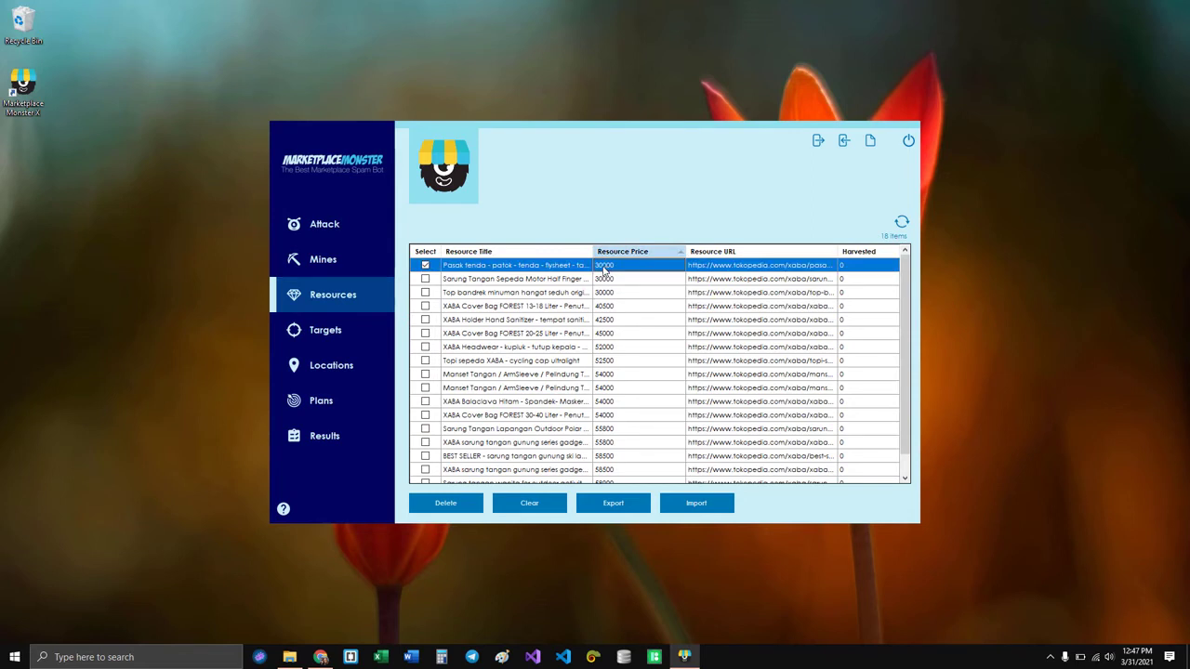
{"action": "left_click", "coordinate": [602, 309]}
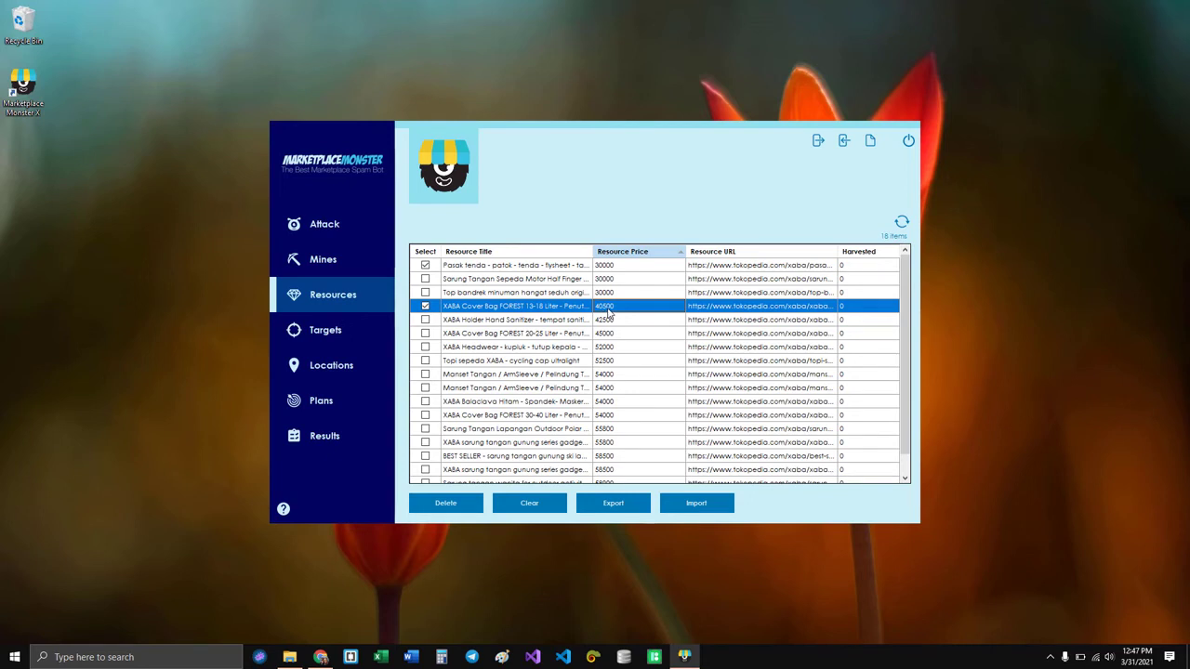
{"action": "left_click", "coordinate": [605, 374]}
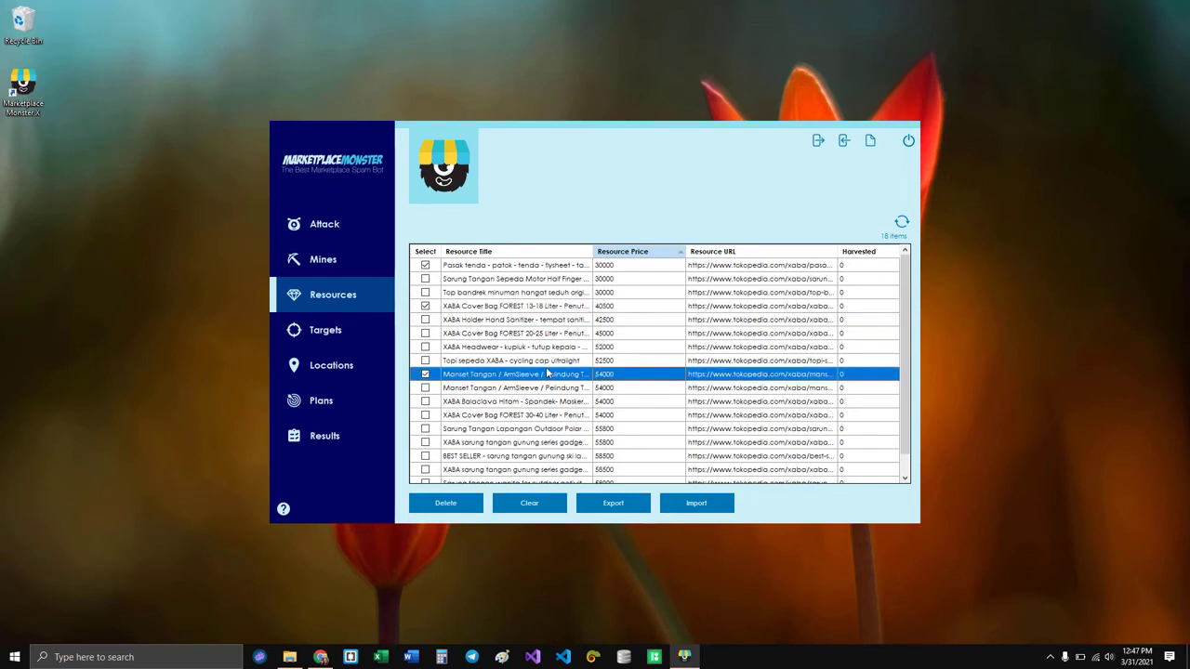
Set the plan's fixed profit margin to 20000.
{"action": "left_click", "coordinate": [352, 396]}
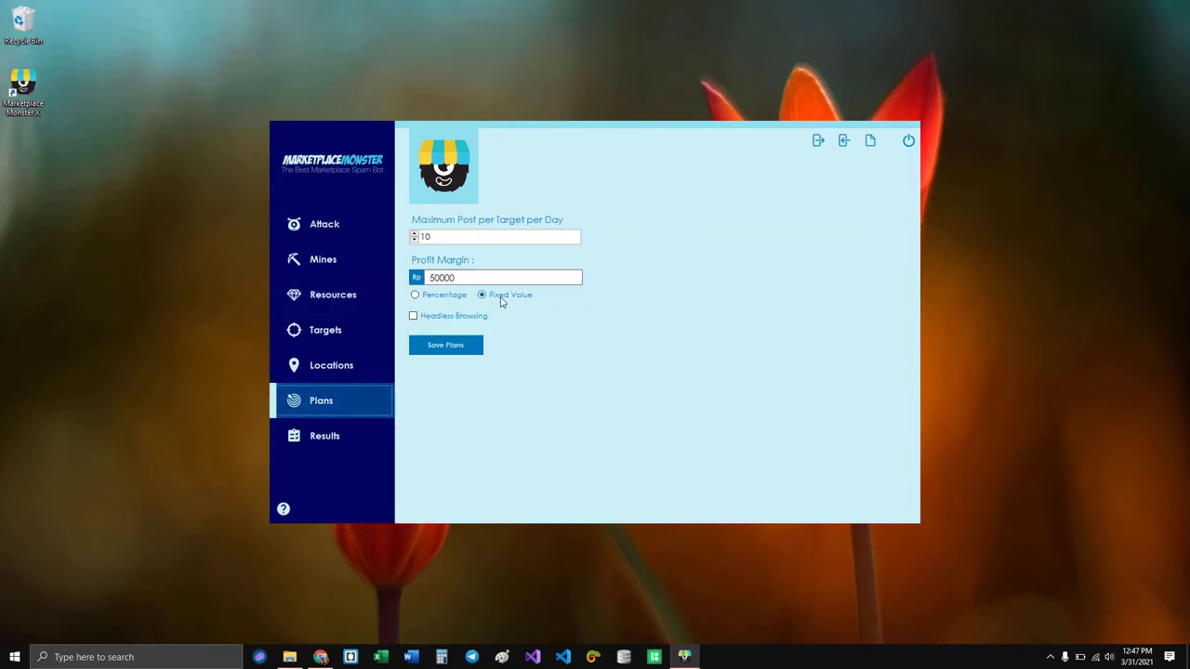
{"action": "left_click_drag", "start_coordinate": [458, 278], "coordinate": [411, 265]}
{"action": "type", "text": "200"}
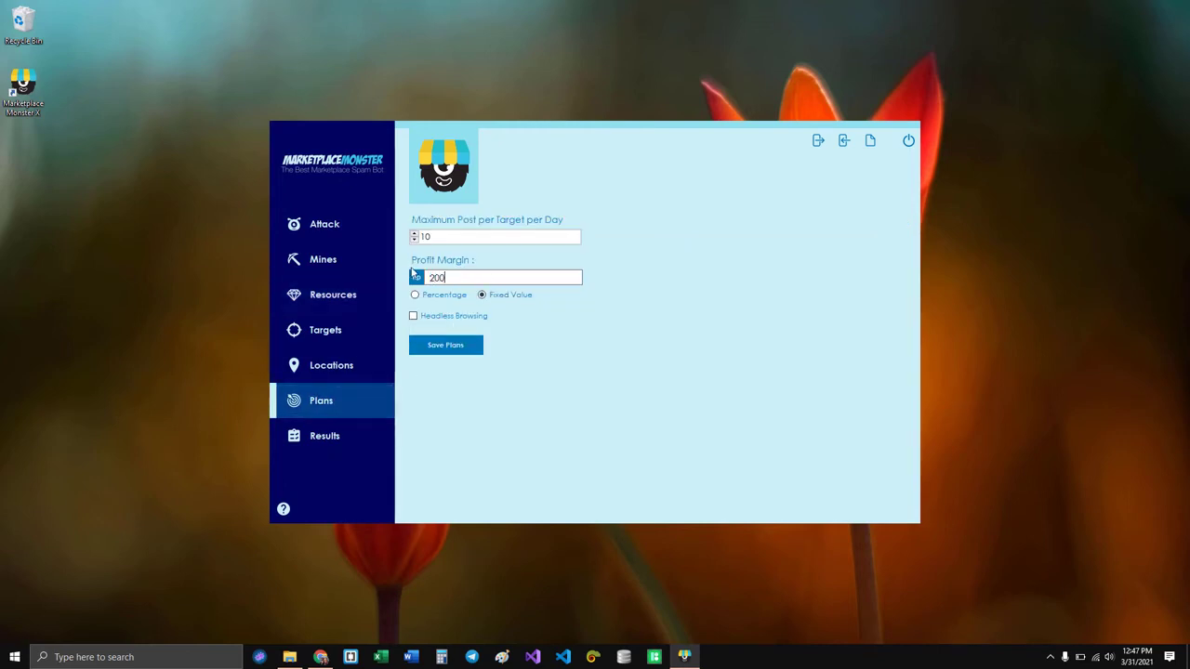
{"action": "type", "text": "00"}
Toggle the Headless Browsing option and open the Attack page.
{"action": "left_click", "coordinate": [437, 318]}
{"action": "left_click", "coordinate": [439, 318]}
{"action": "left_click", "coordinate": [413, 317]}
{"action": "left_click", "coordinate": [342, 228]}
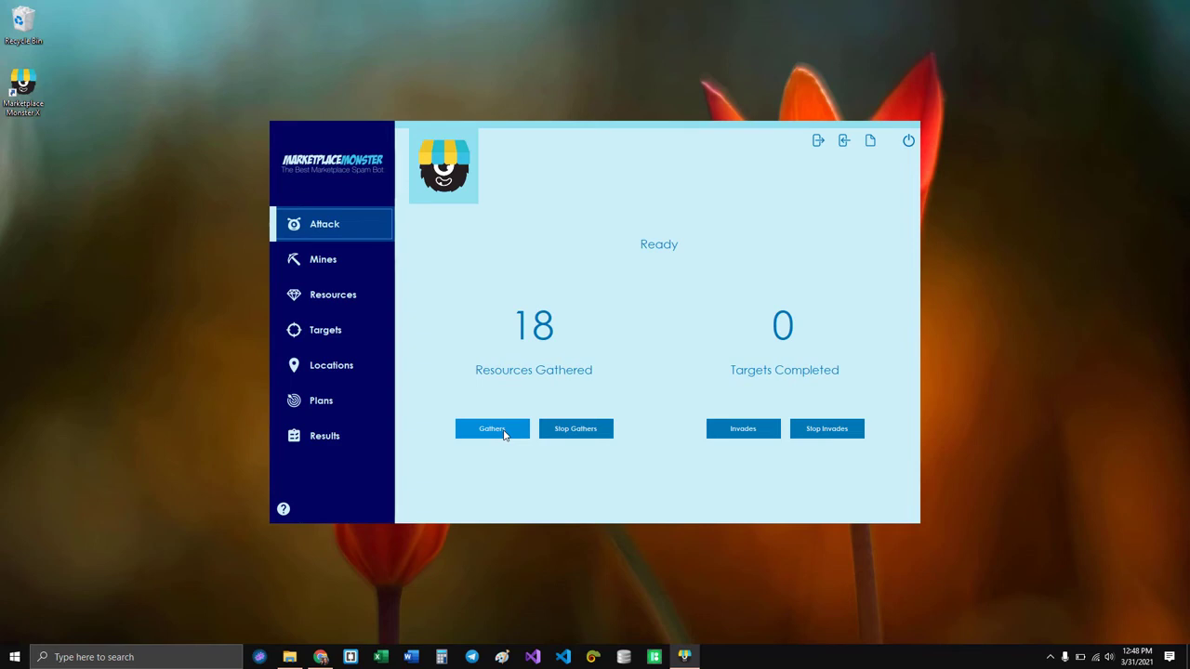
Return to the plan settings and toggle Headless Browsing, leaving it enabled.
{"action": "left_click", "coordinate": [357, 399]}
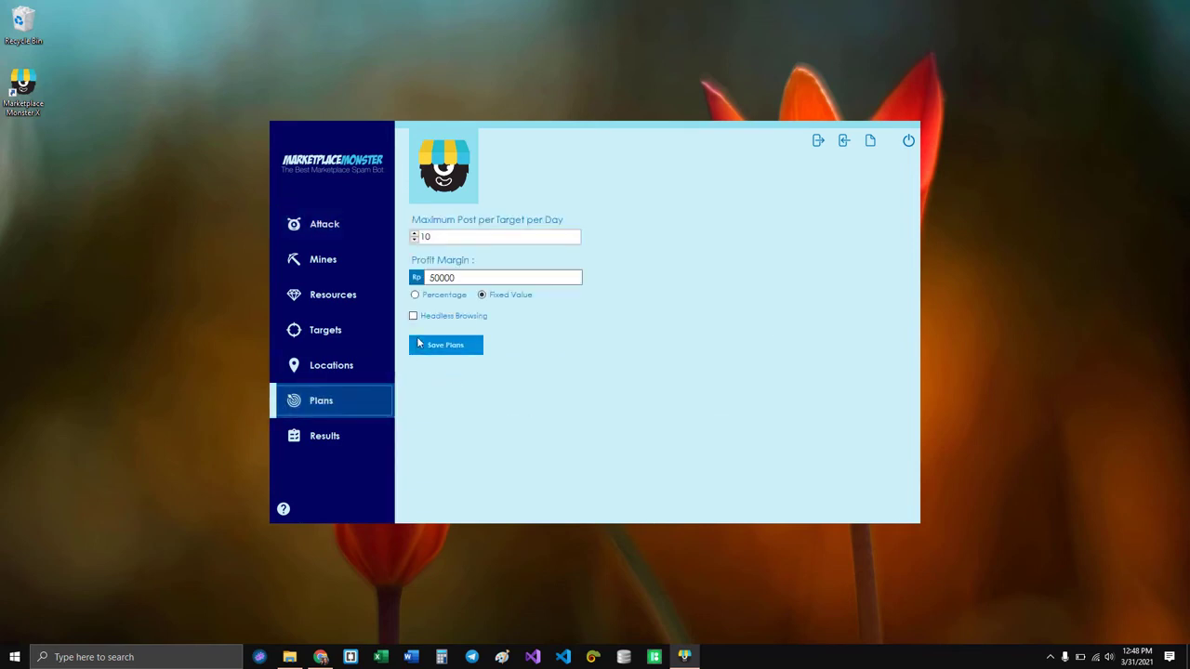
{"action": "left_click", "coordinate": [415, 317]}
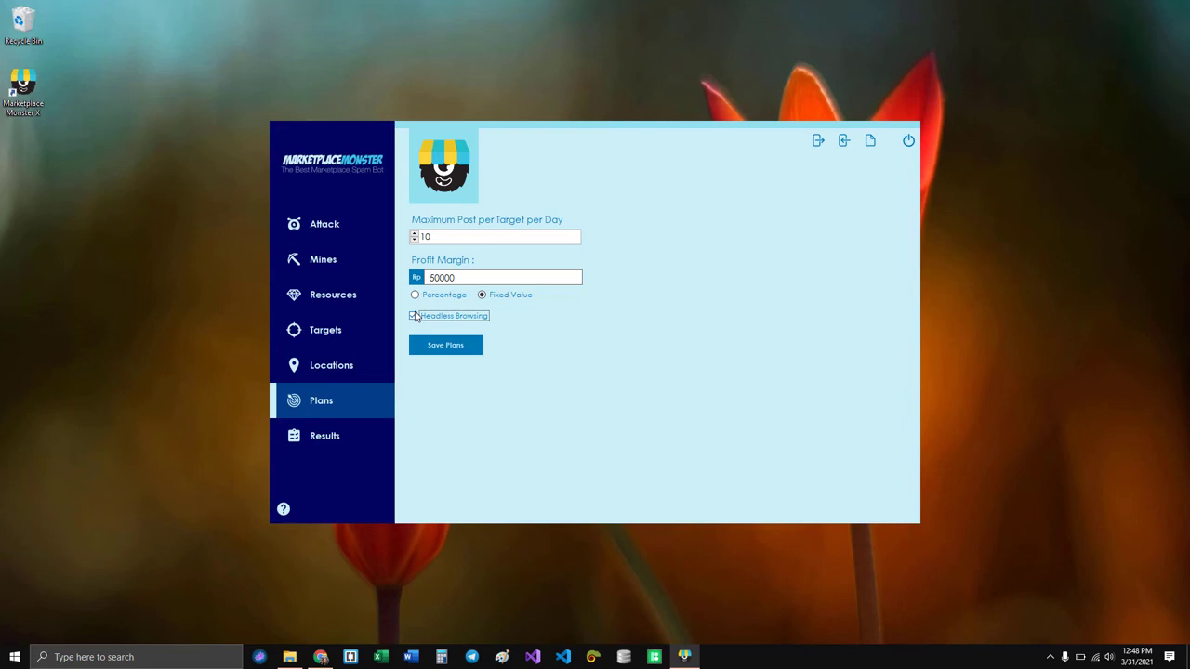
{"action": "left_click", "coordinate": [415, 317]}
{"action": "left_click", "coordinate": [417, 318]}
{"action": "left_click", "coordinate": [413, 317]}
{"action": "left_click", "coordinate": [414, 316]}
Save the plan with a fixed profit margin of 20000 and Headless Browsing disabled.
{"action": "left_click_drag", "start_coordinate": [469, 277], "coordinate": [415, 266]}
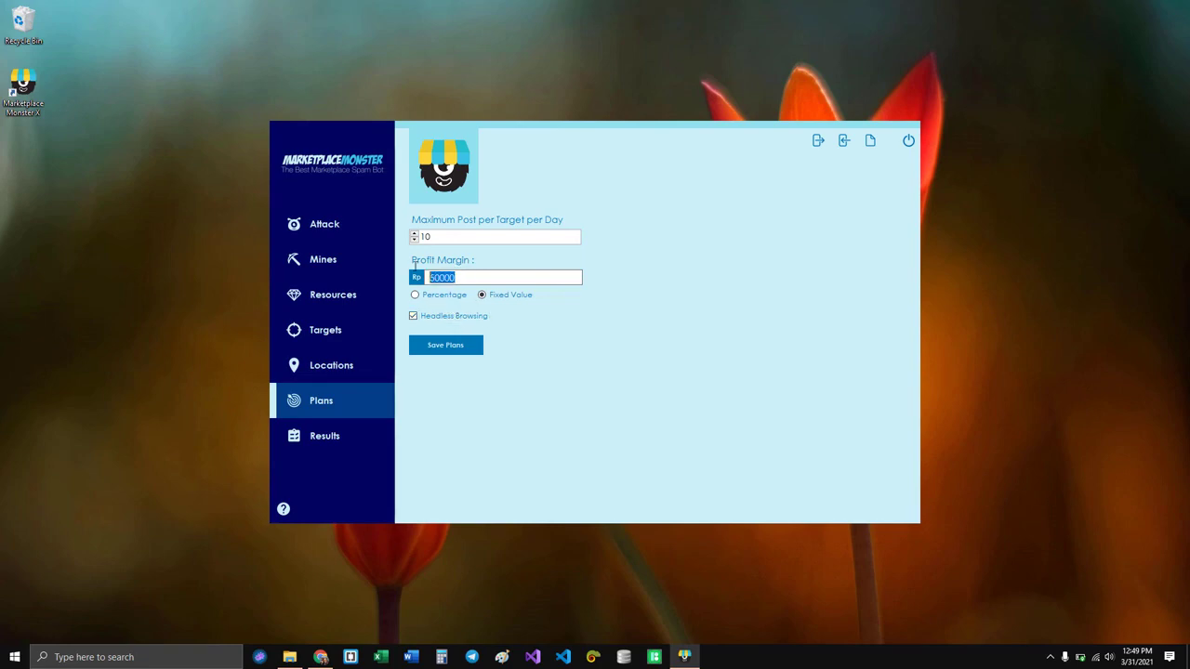
{"action": "type", "text": "20000"}
{"action": "left_click", "coordinate": [413, 316]}
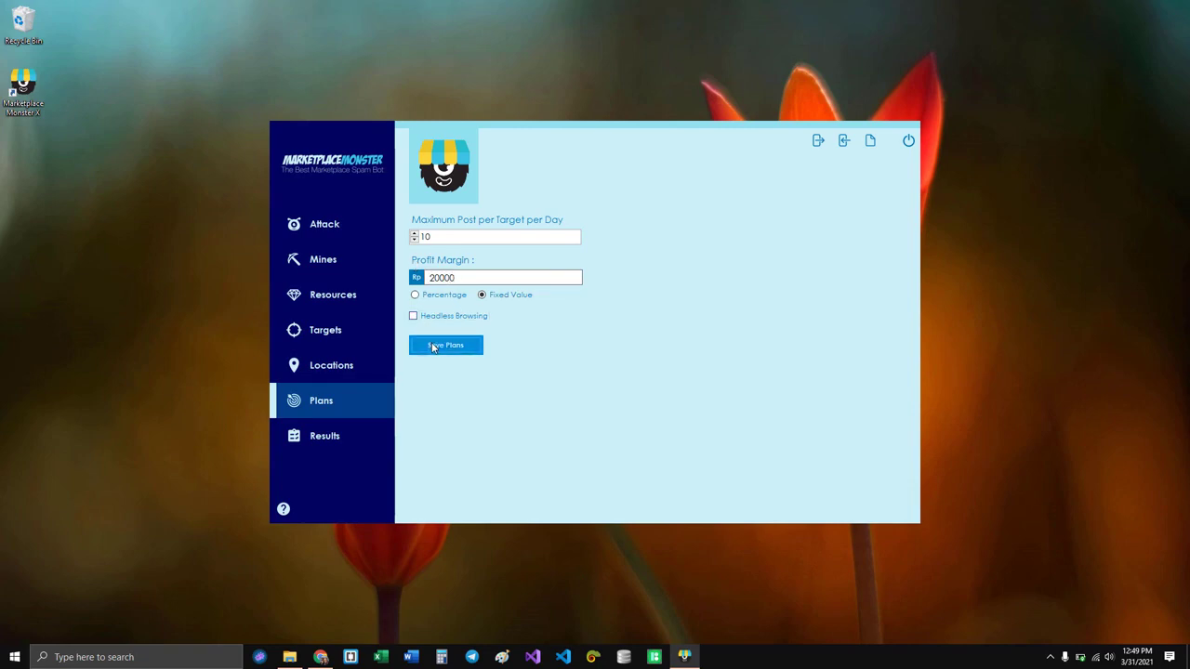
Visit the Locations and Targets pages and reopen the plan settings to check the saved values.
{"action": "left_click", "coordinate": [358, 364]}
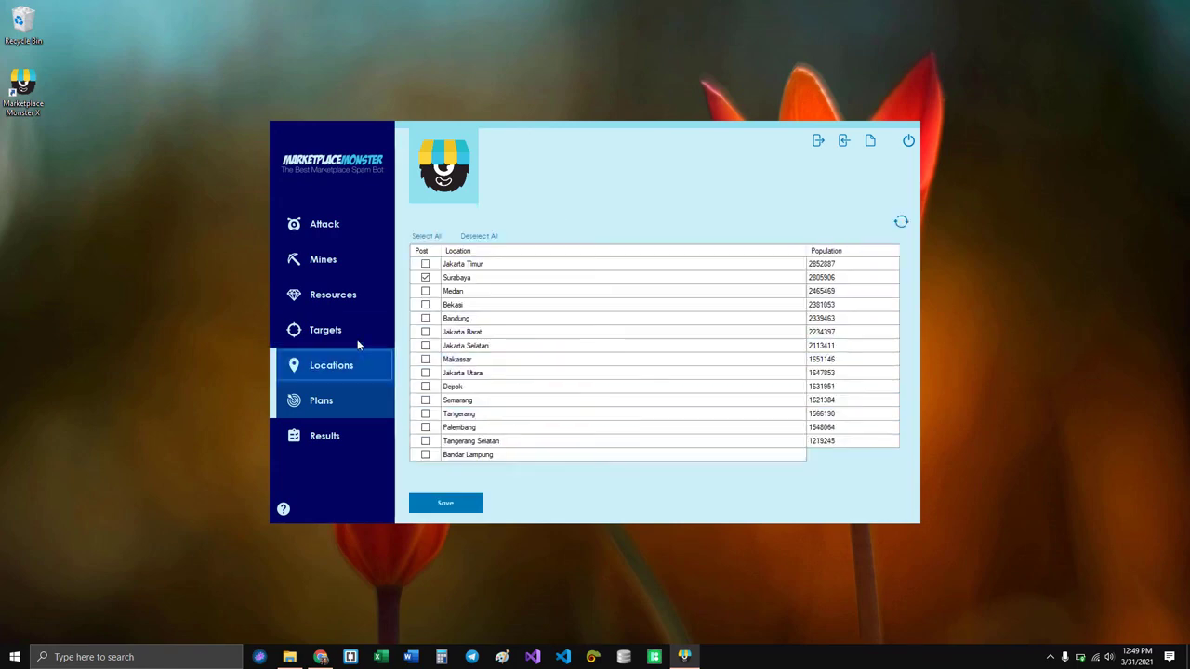
{"action": "left_click", "coordinate": [356, 337]}
{"action": "left_click", "coordinate": [358, 363]}
{"action": "left_click", "coordinate": [346, 400]}
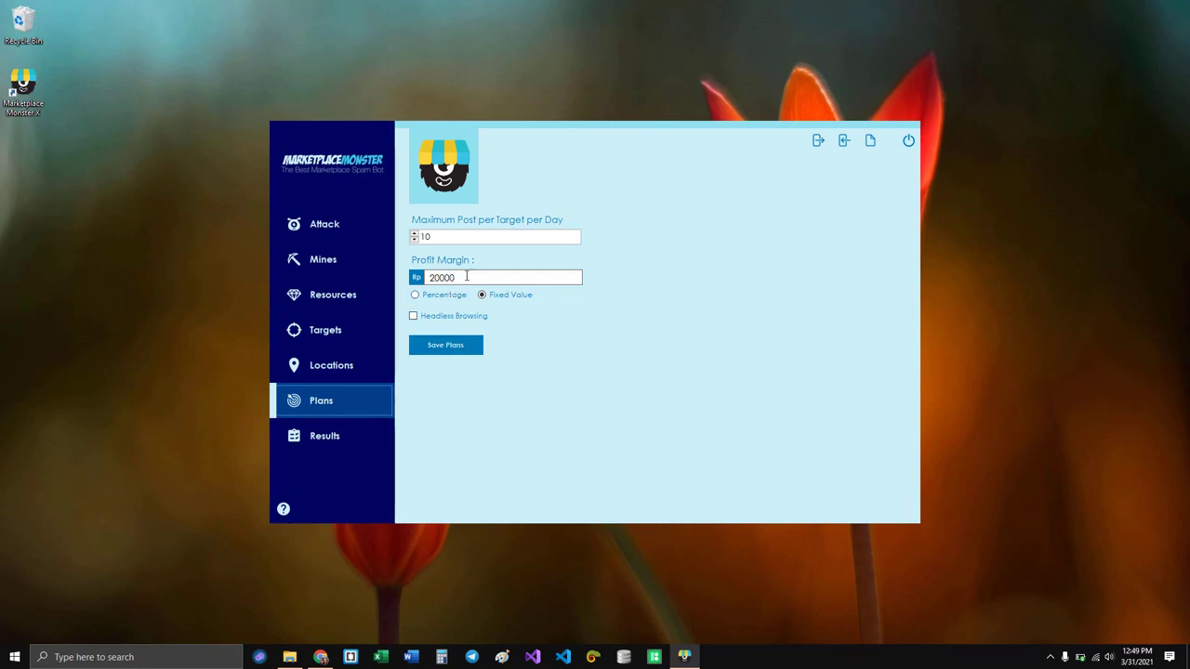
Enter a profit margin of 100000 without saving, and leave and reopen the plan settings to check it.
{"action": "left_click_drag", "start_coordinate": [453, 278], "coordinate": [407, 265]}
{"action": "type", "text": "100000"}
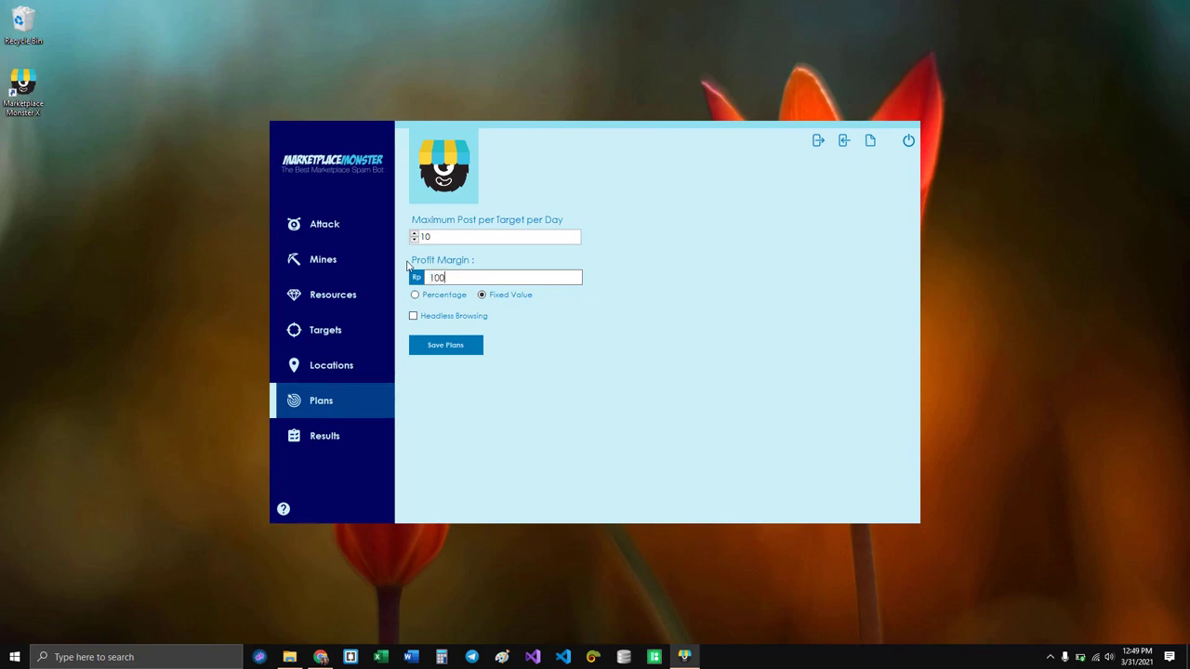
{"action": "left_click", "coordinate": [344, 257]}
{"action": "left_click", "coordinate": [322, 402]}
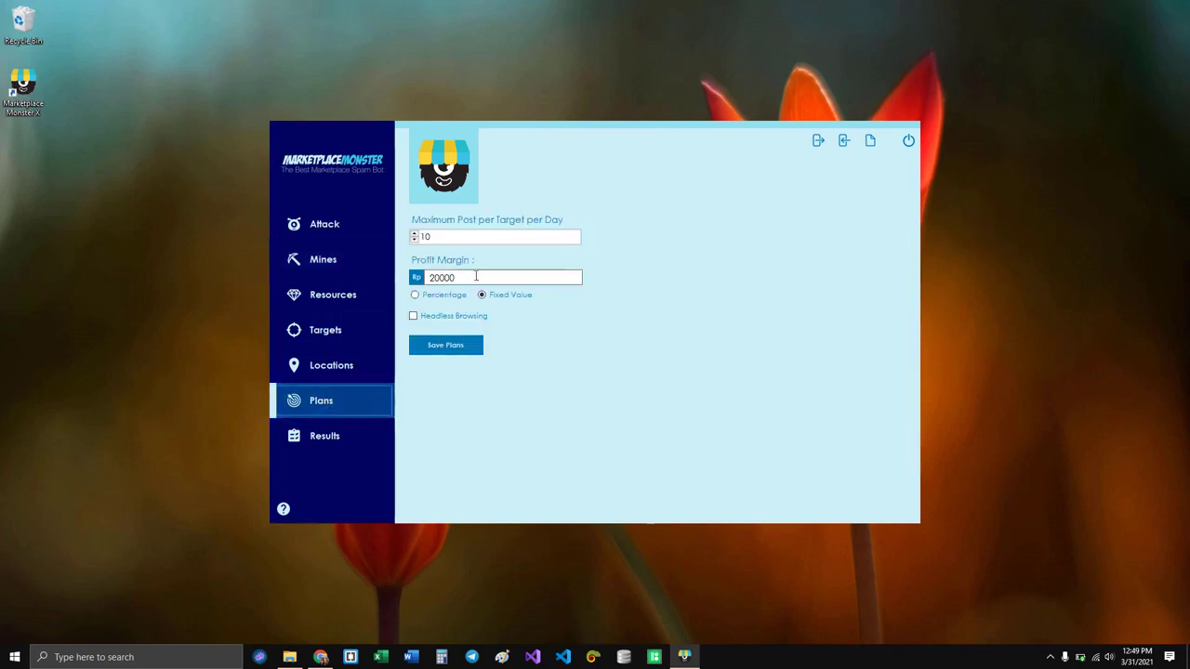
Set the maximum posts per target per day to 12 and enable Headless Browsing.
{"action": "double_click", "coordinate": [442, 278]}
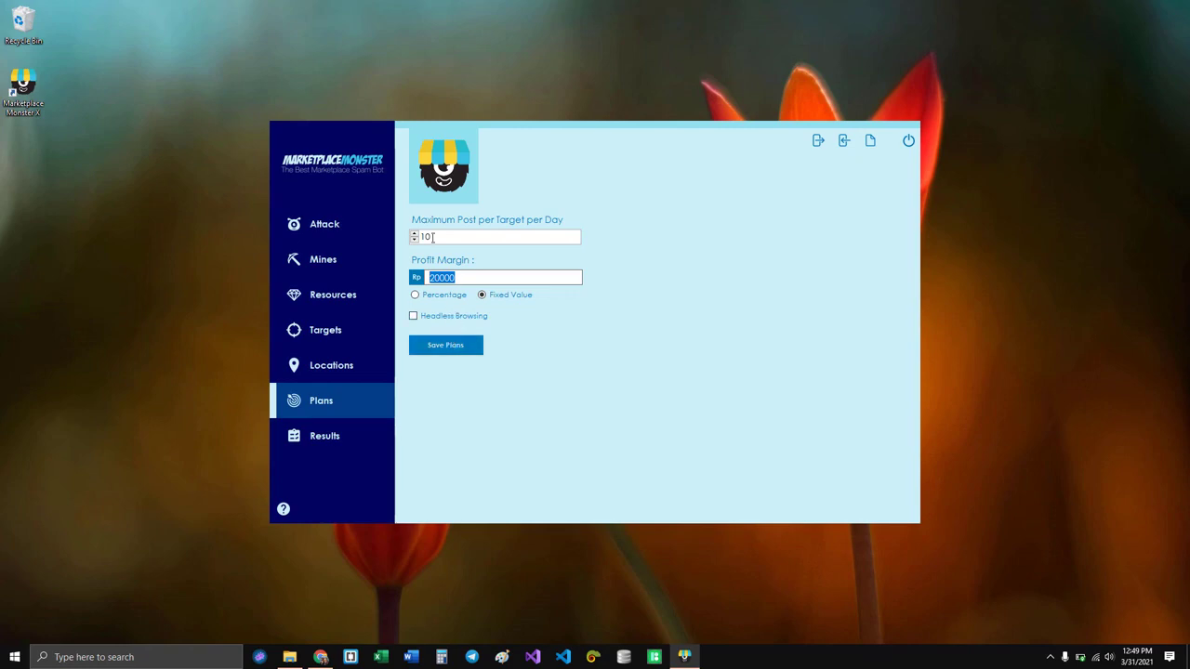
{"action": "left_click", "coordinate": [414, 234]}
{"action": "left_click", "coordinate": [414, 235]}
{"action": "left_click", "coordinate": [437, 317]}
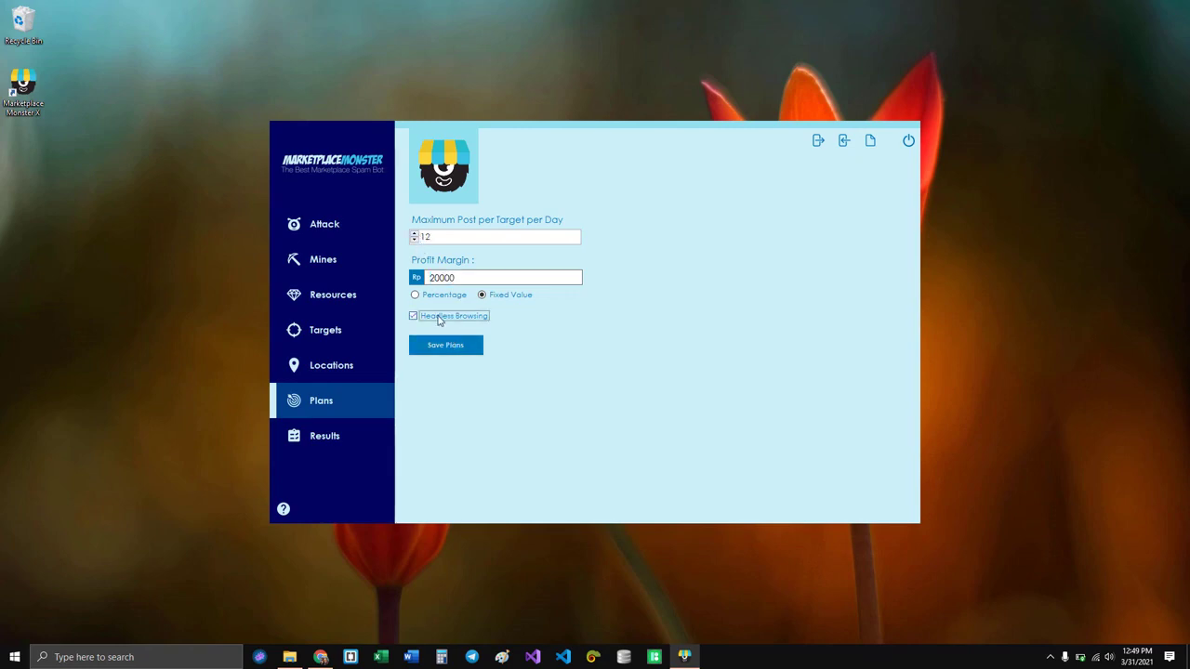